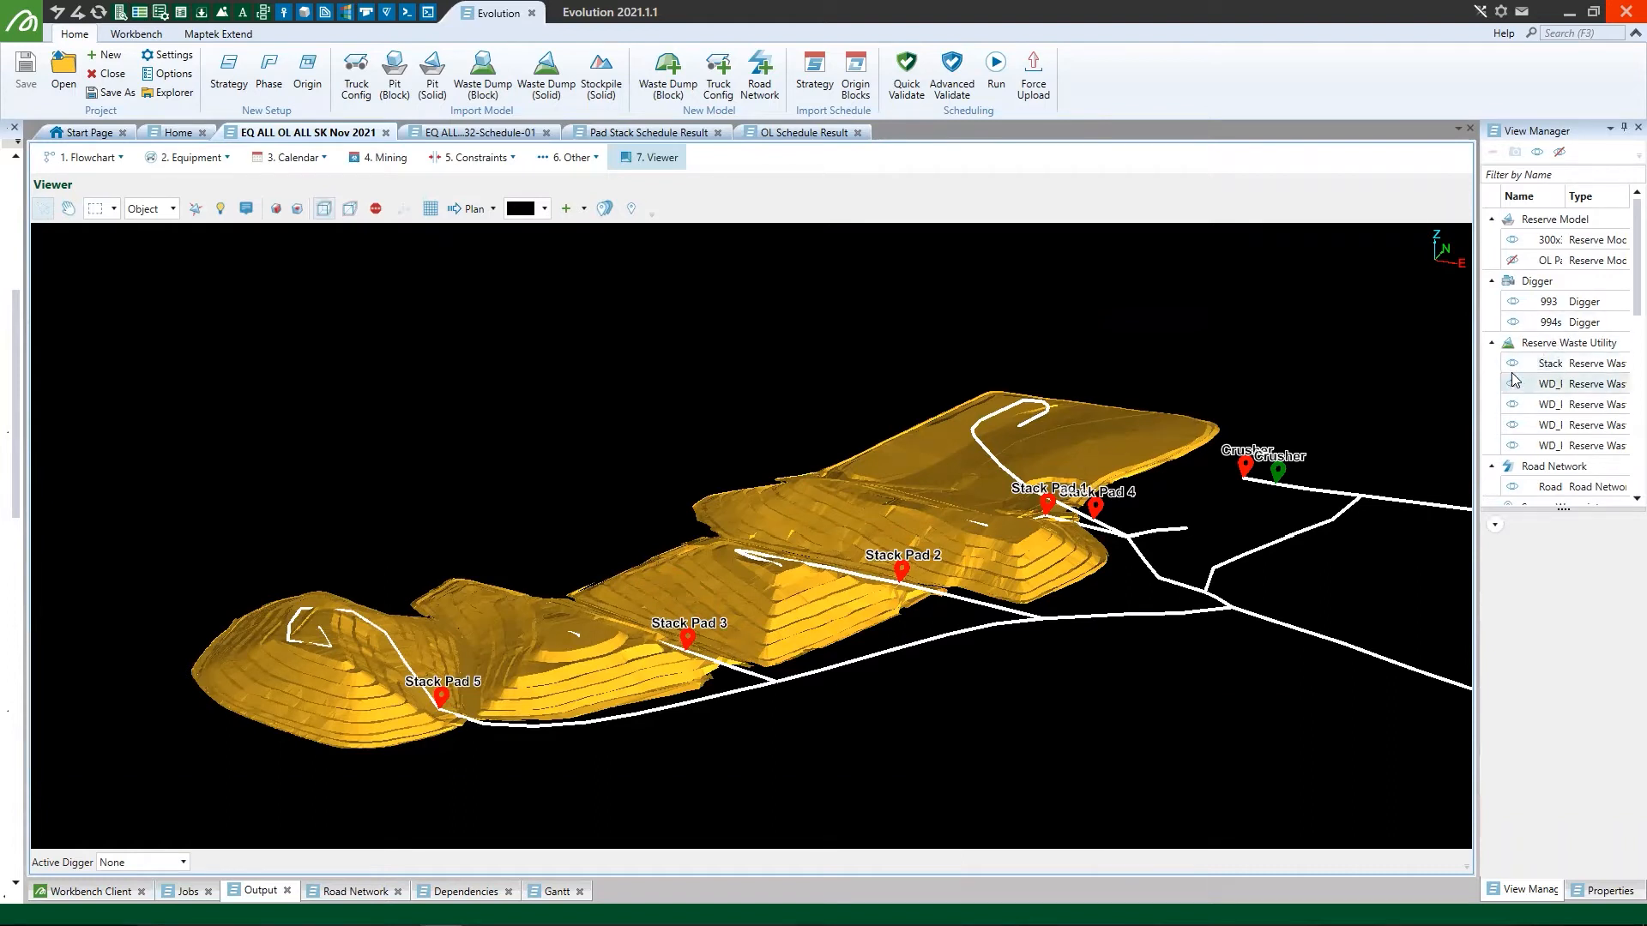
{"action": "left_click", "coordinate": [1514, 261]}
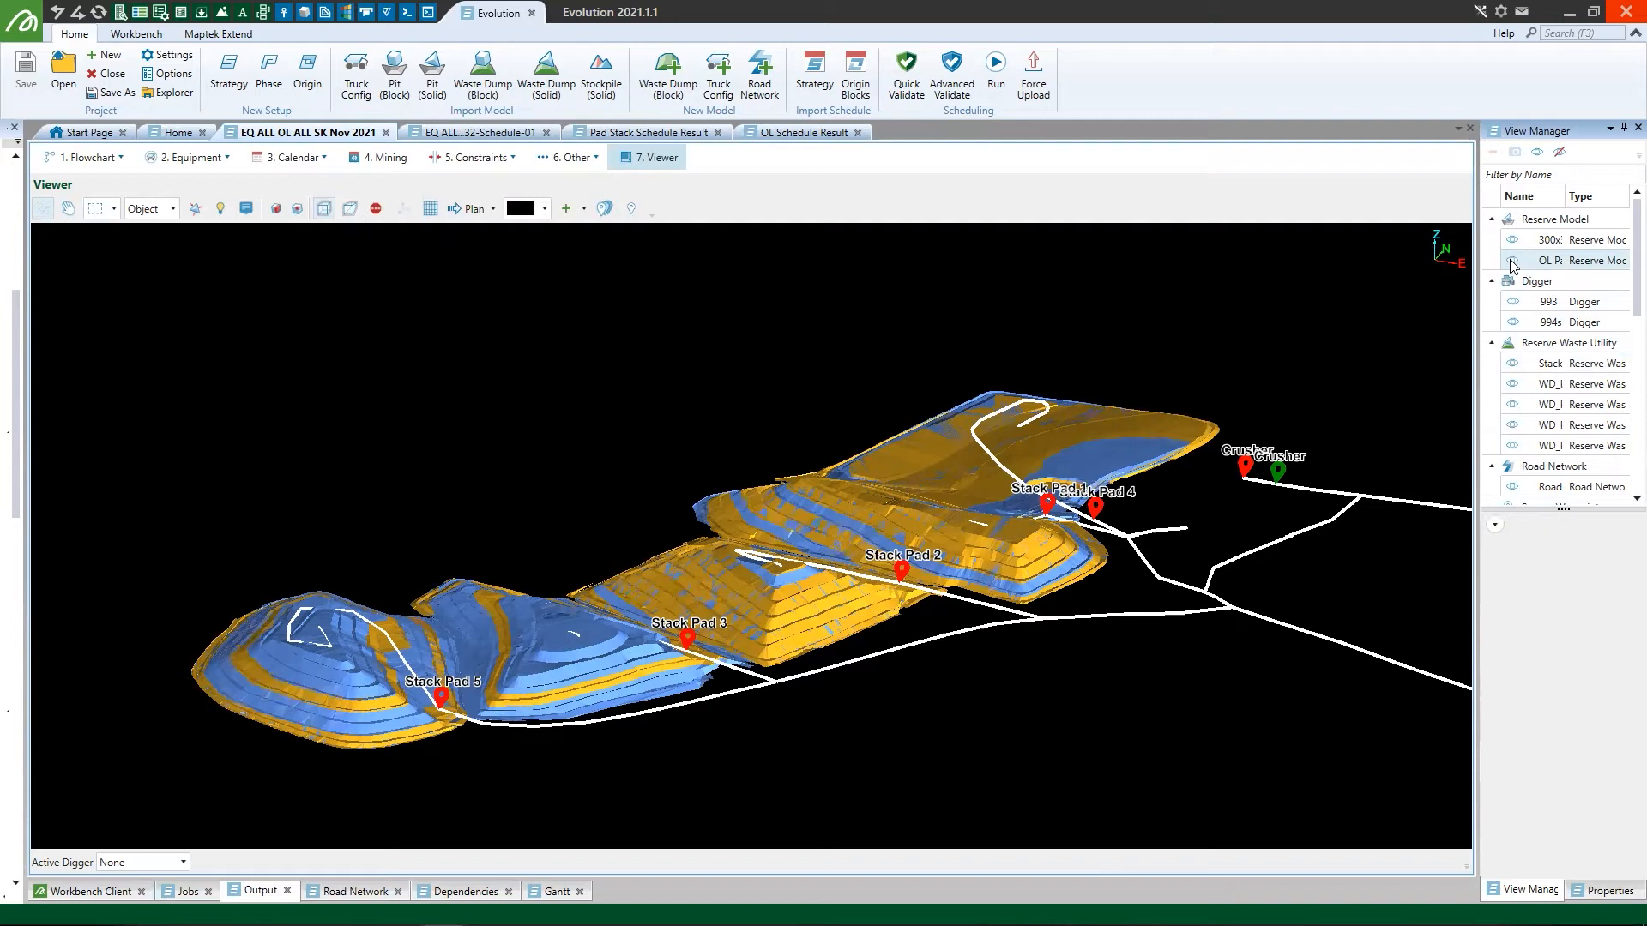
Hide the yellow Stack reserve waste pad surfaces via their visibility toggle
{"action": "left_click", "coordinate": [1514, 365]}
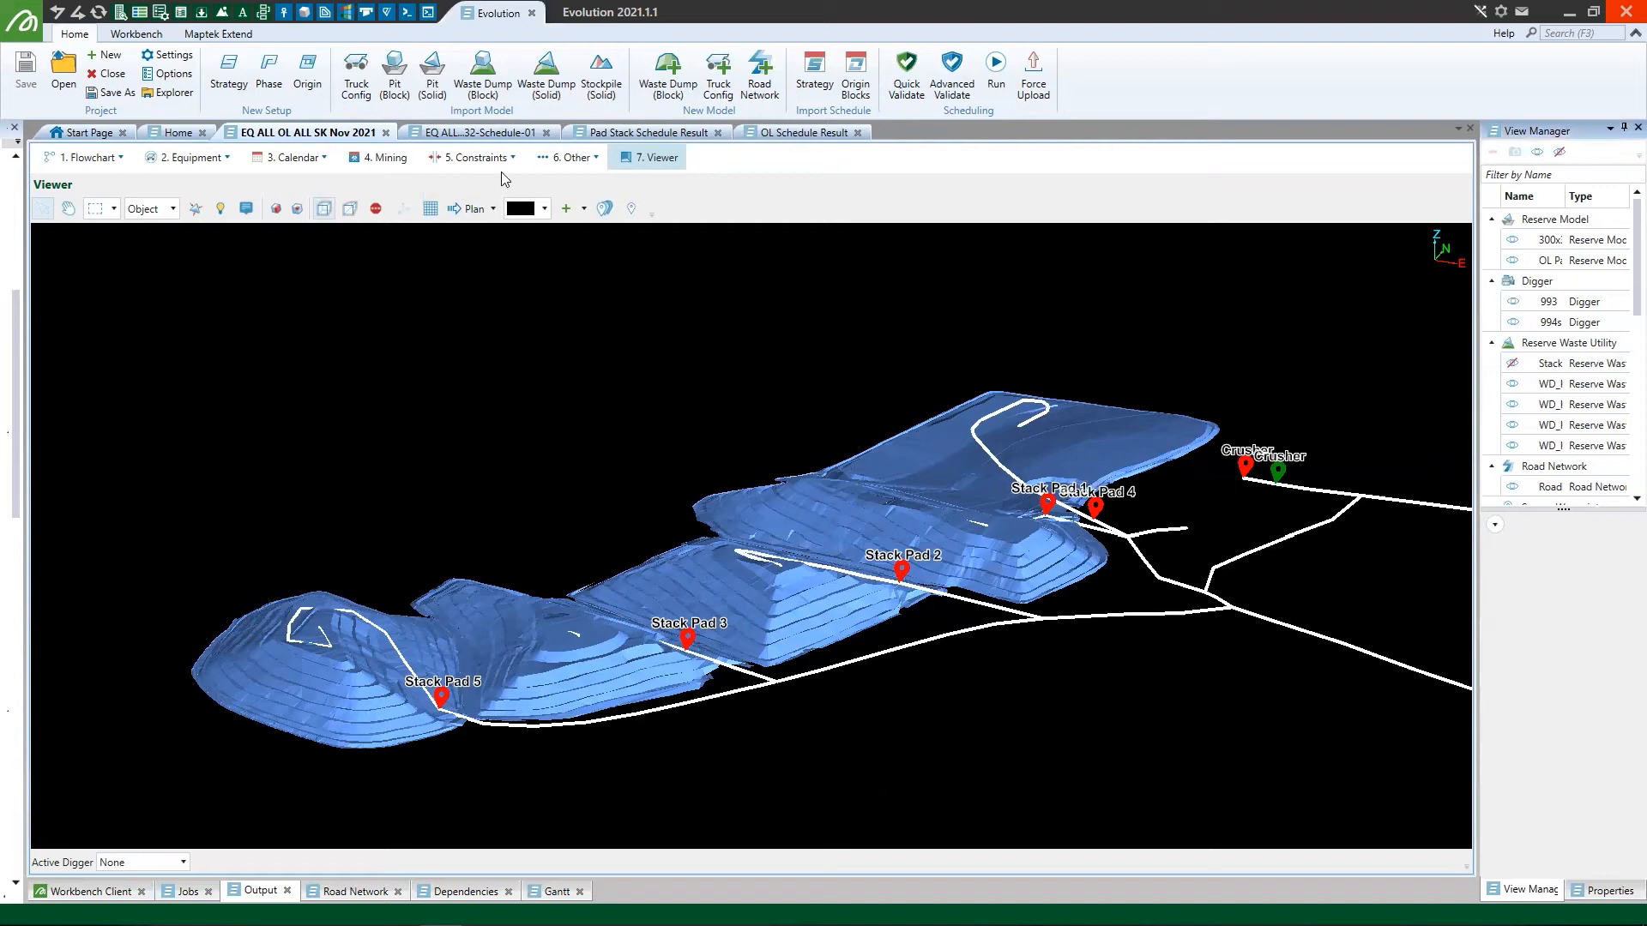
Switch to the EQ ALL 32-Schedule-01 result and select the Period value to reset it to 1
{"action": "left_click", "coordinate": [503, 134]}
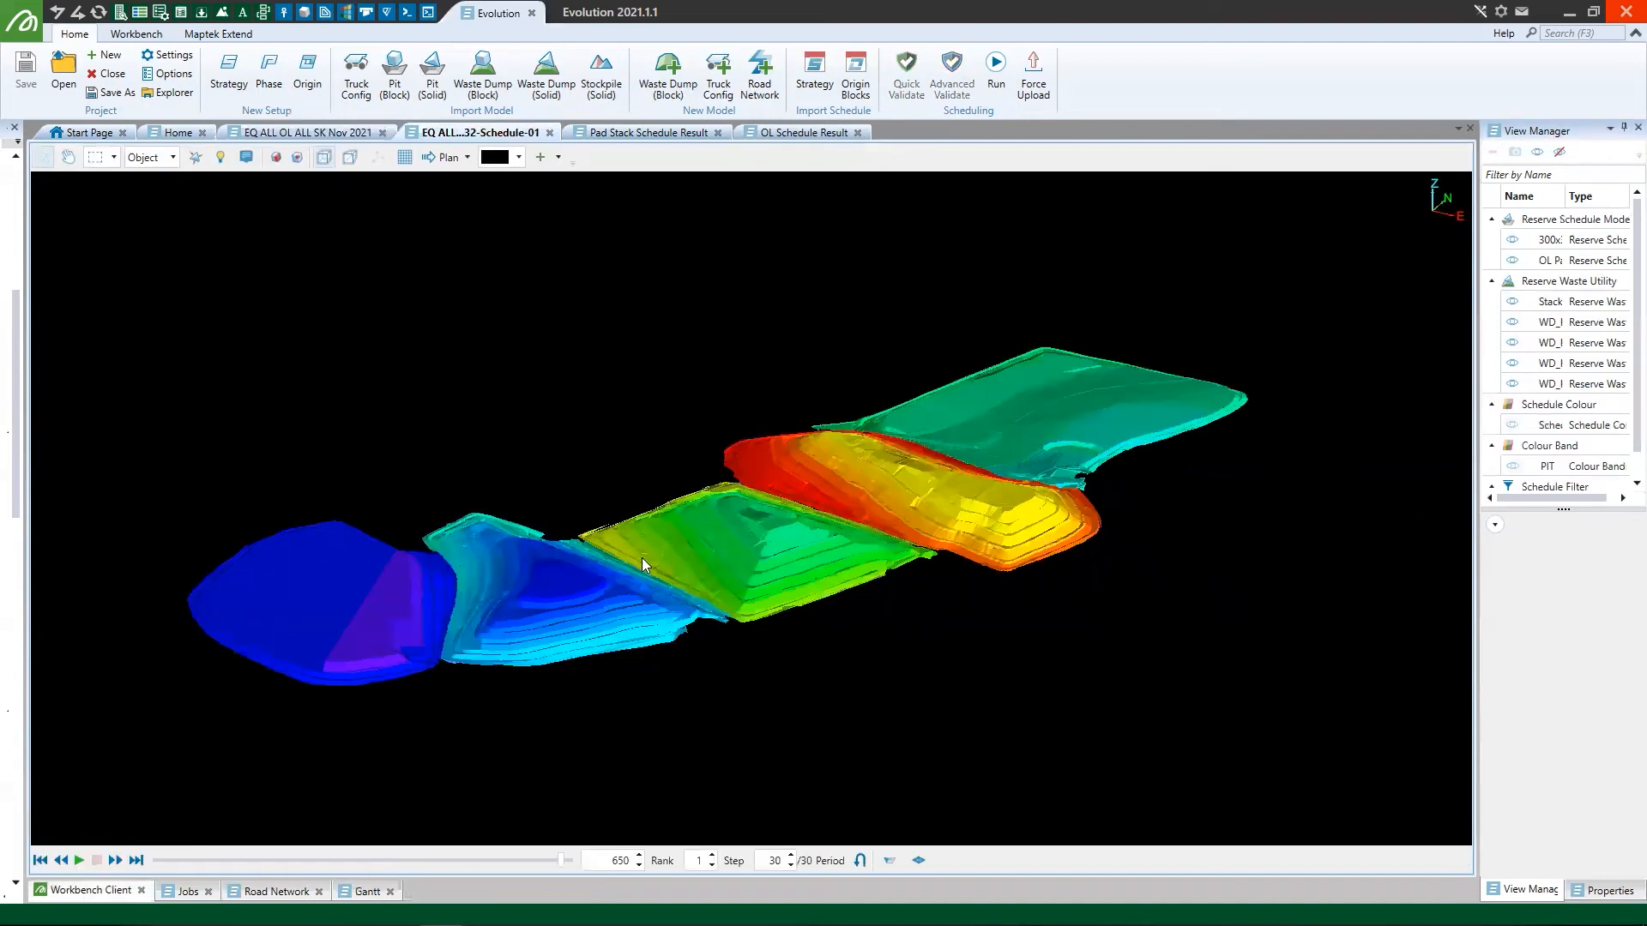
{"action": "double_click", "coordinate": [776, 862]}
{"action": "type", "text": "1"}
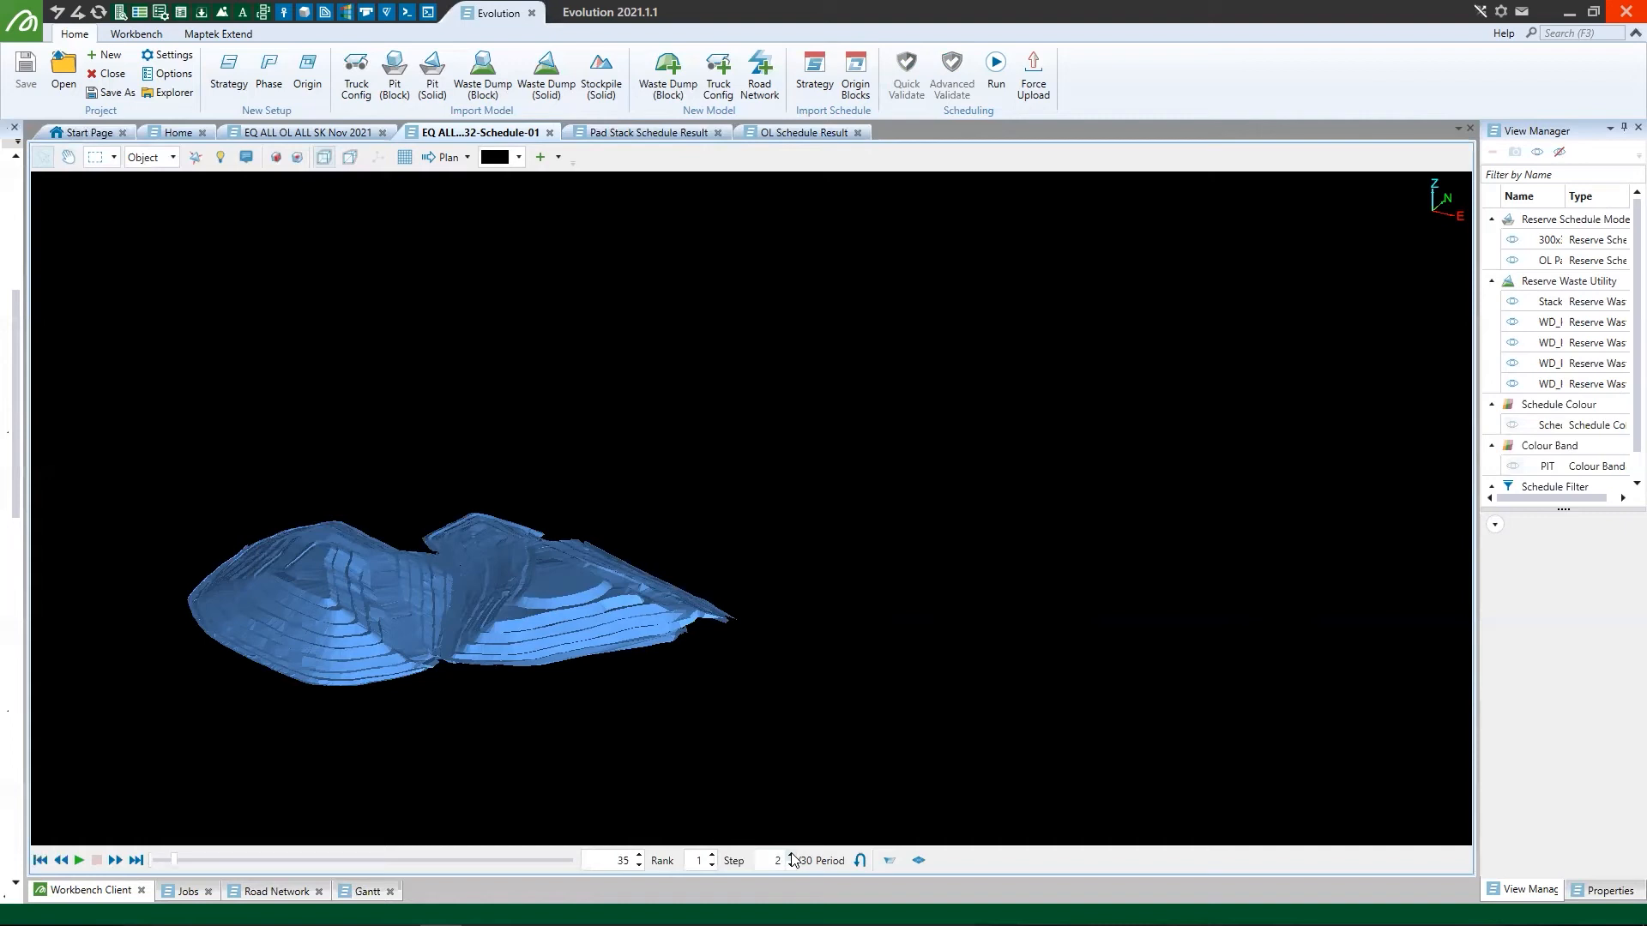
Step the Period spinner forward from 2 to about 16, building red, orange and green pads
{"action": "left_click", "coordinate": [793, 857]}
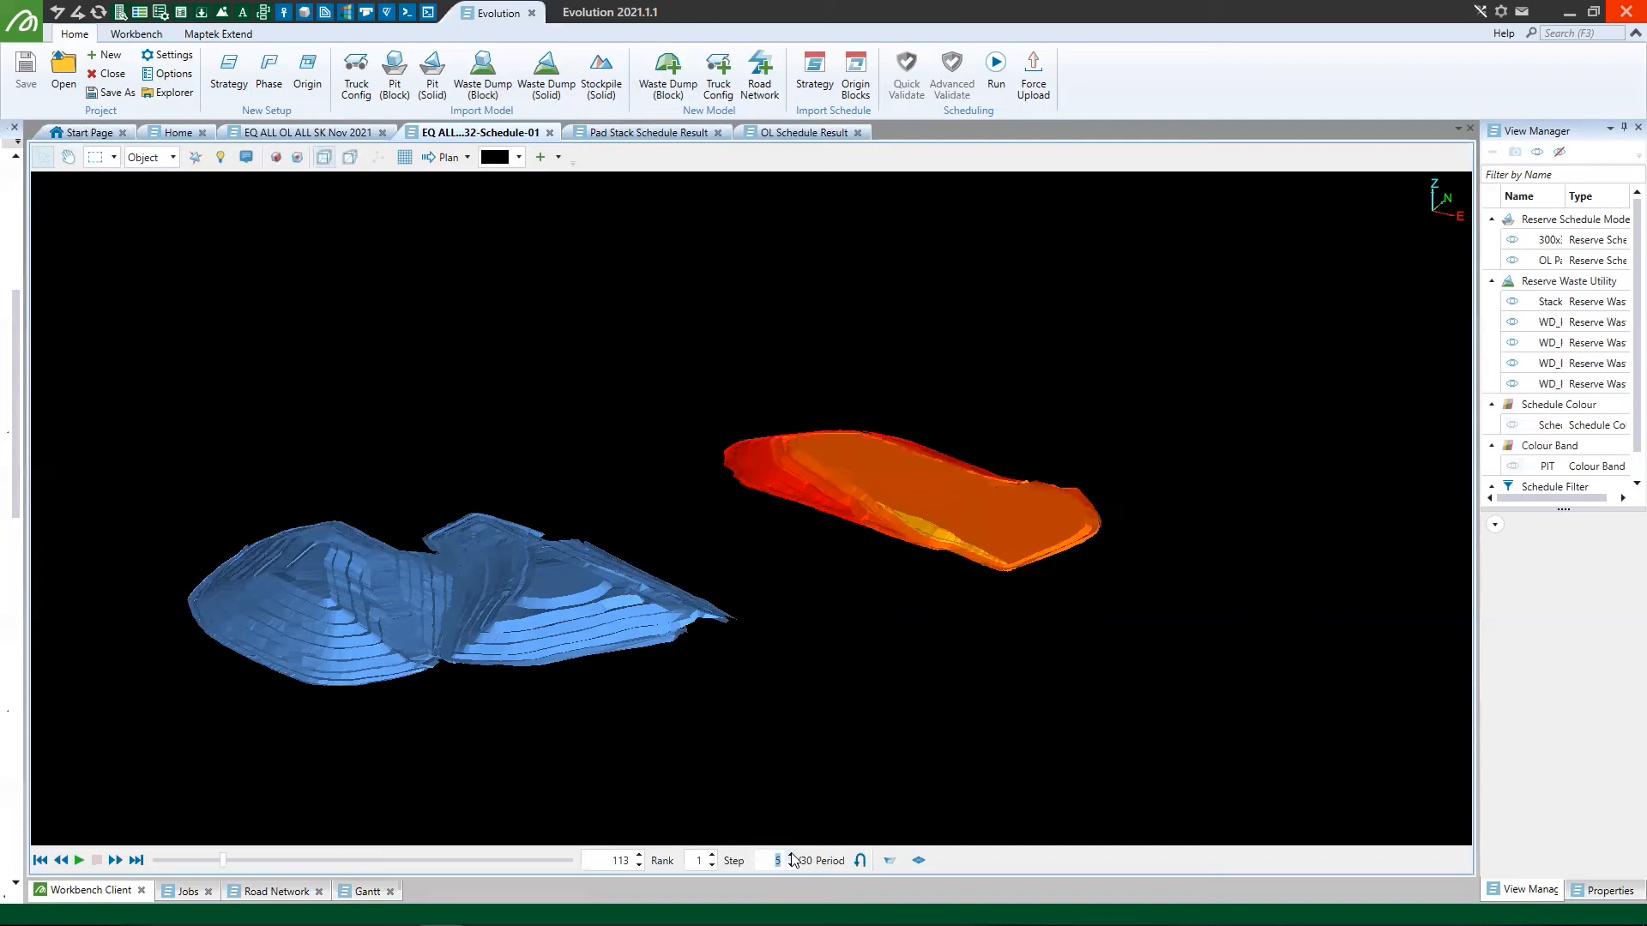
{"action": "left_click", "coordinate": [793, 857]}
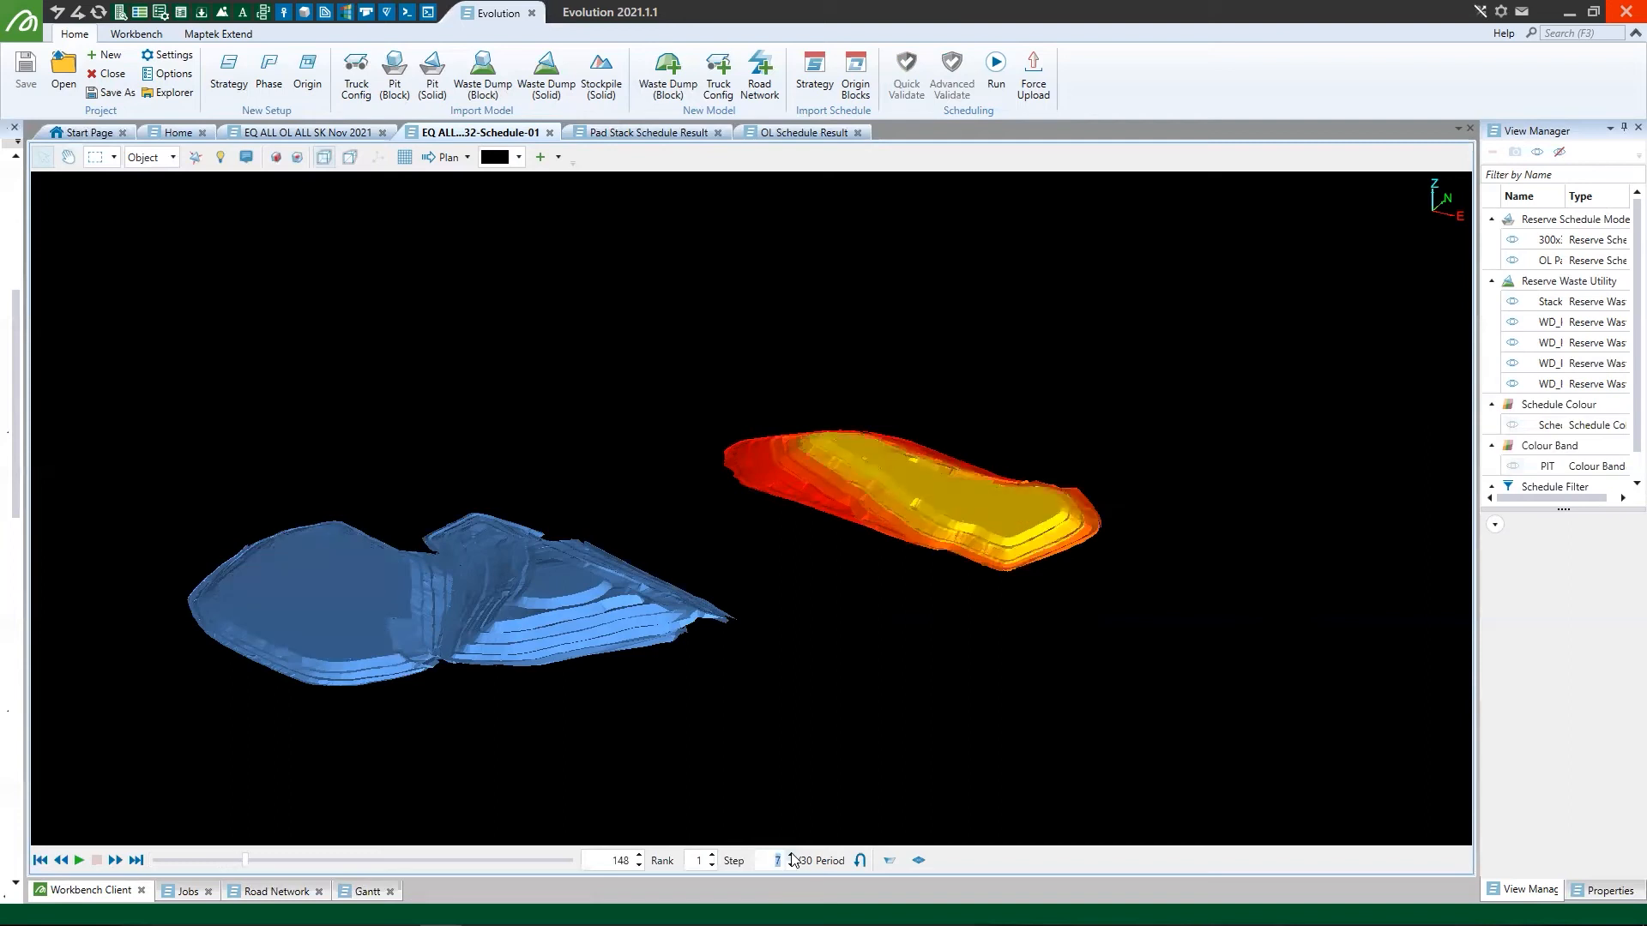
{"action": "left_click", "coordinate": [792, 857]}
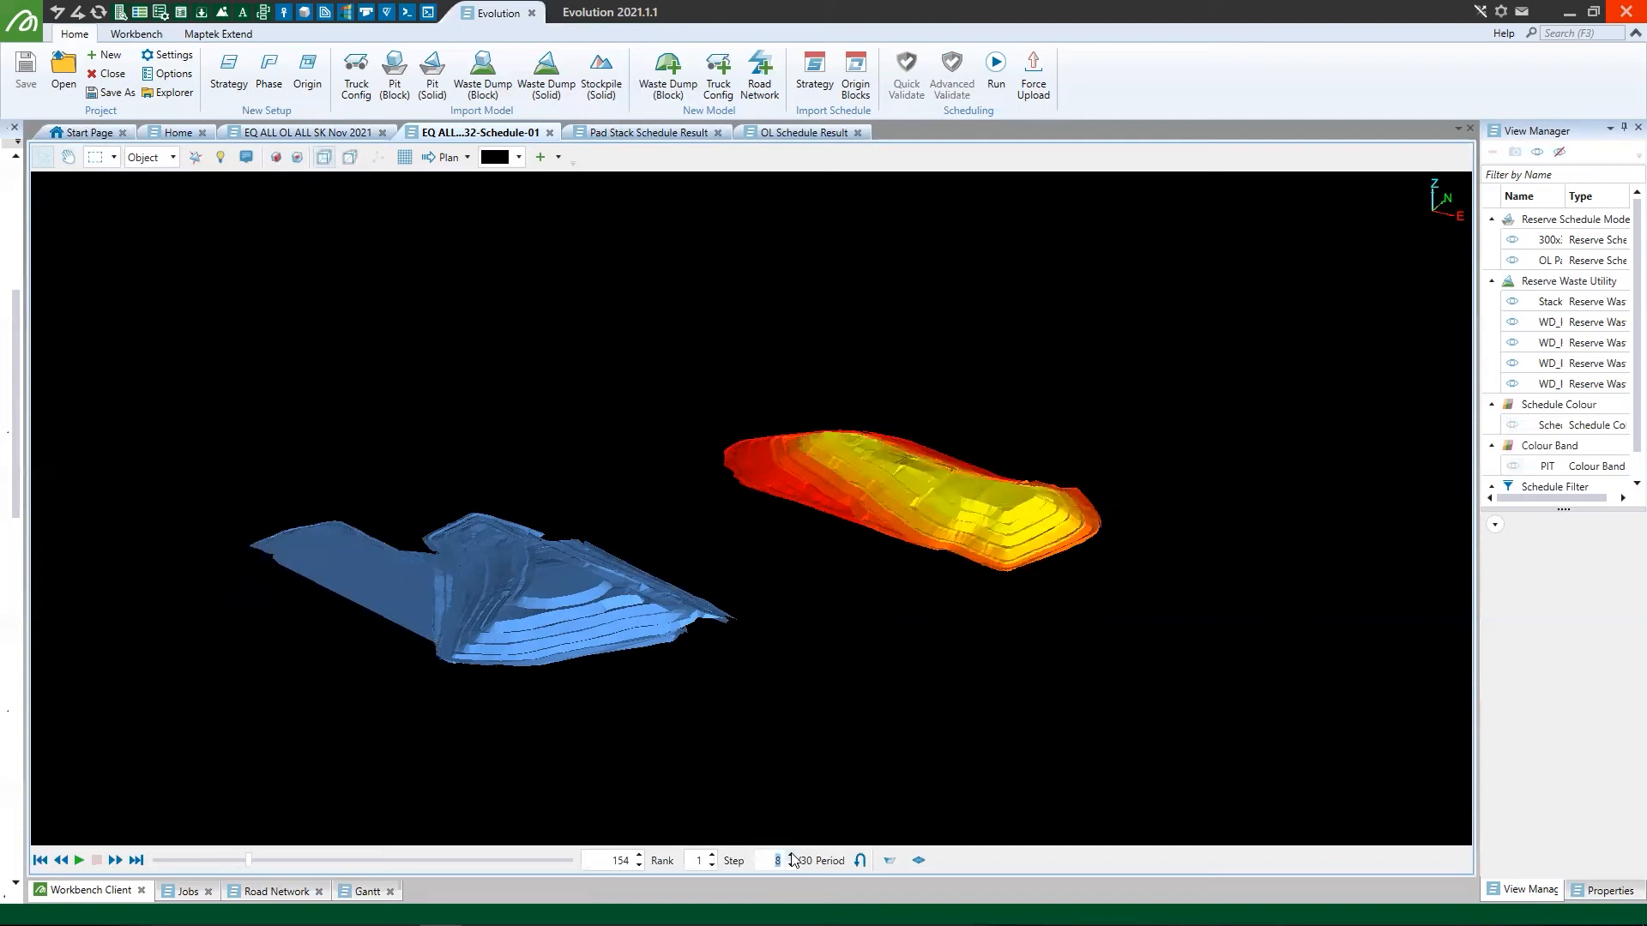
{"action": "left_click", "coordinate": [794, 858]}
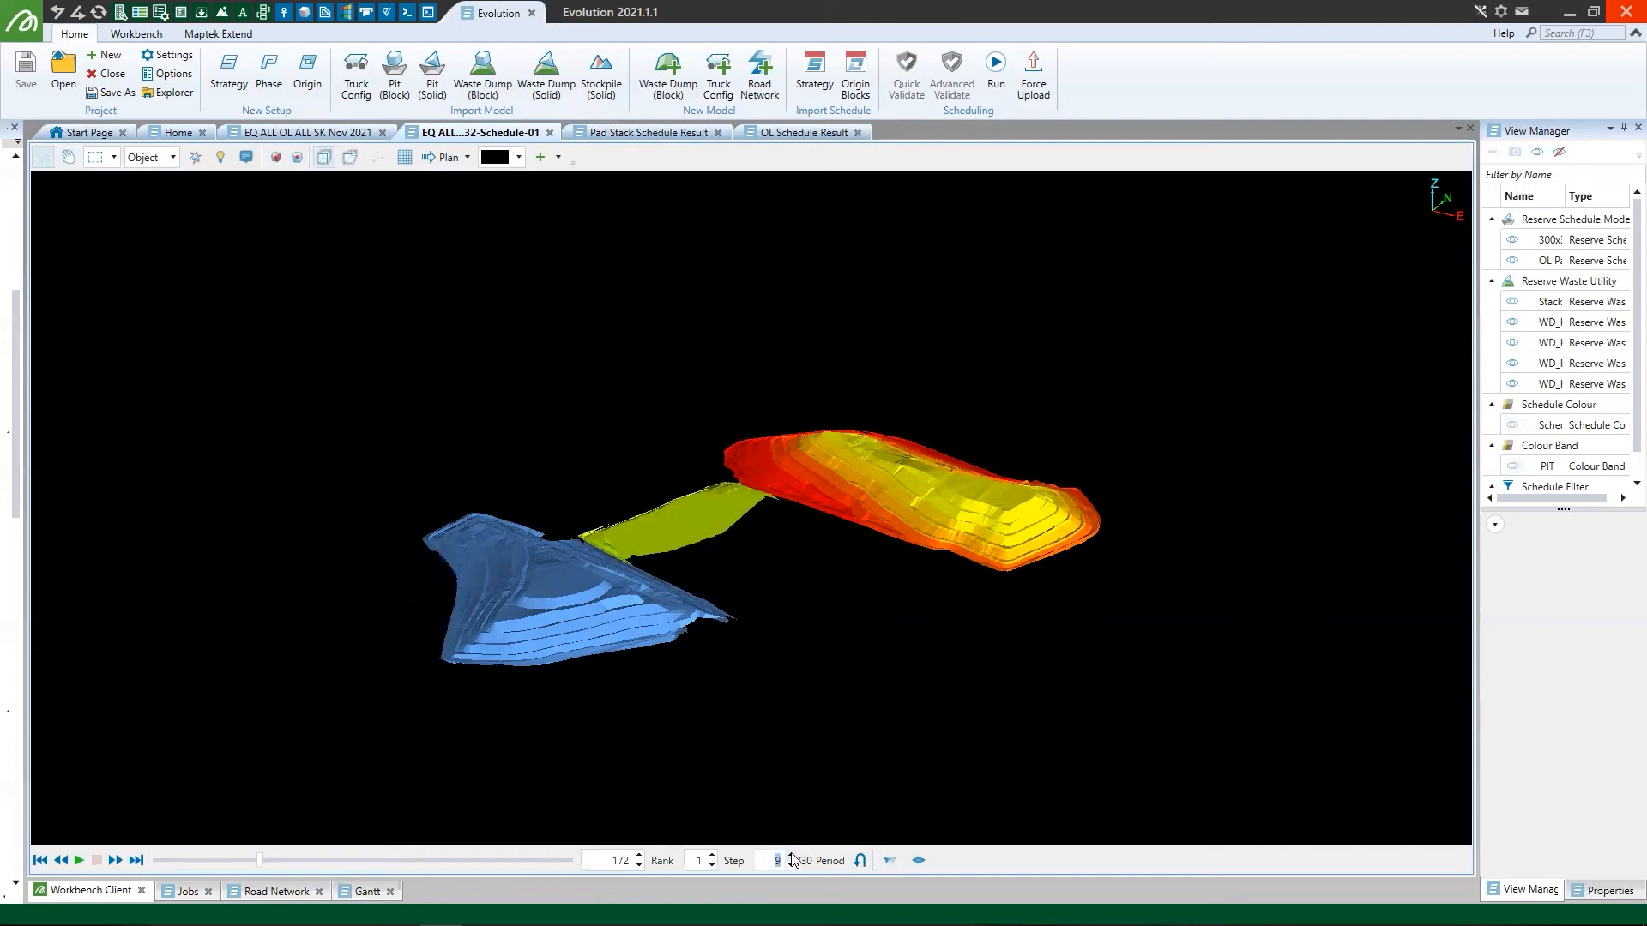
{"action": "left_click", "coordinate": [794, 857]}
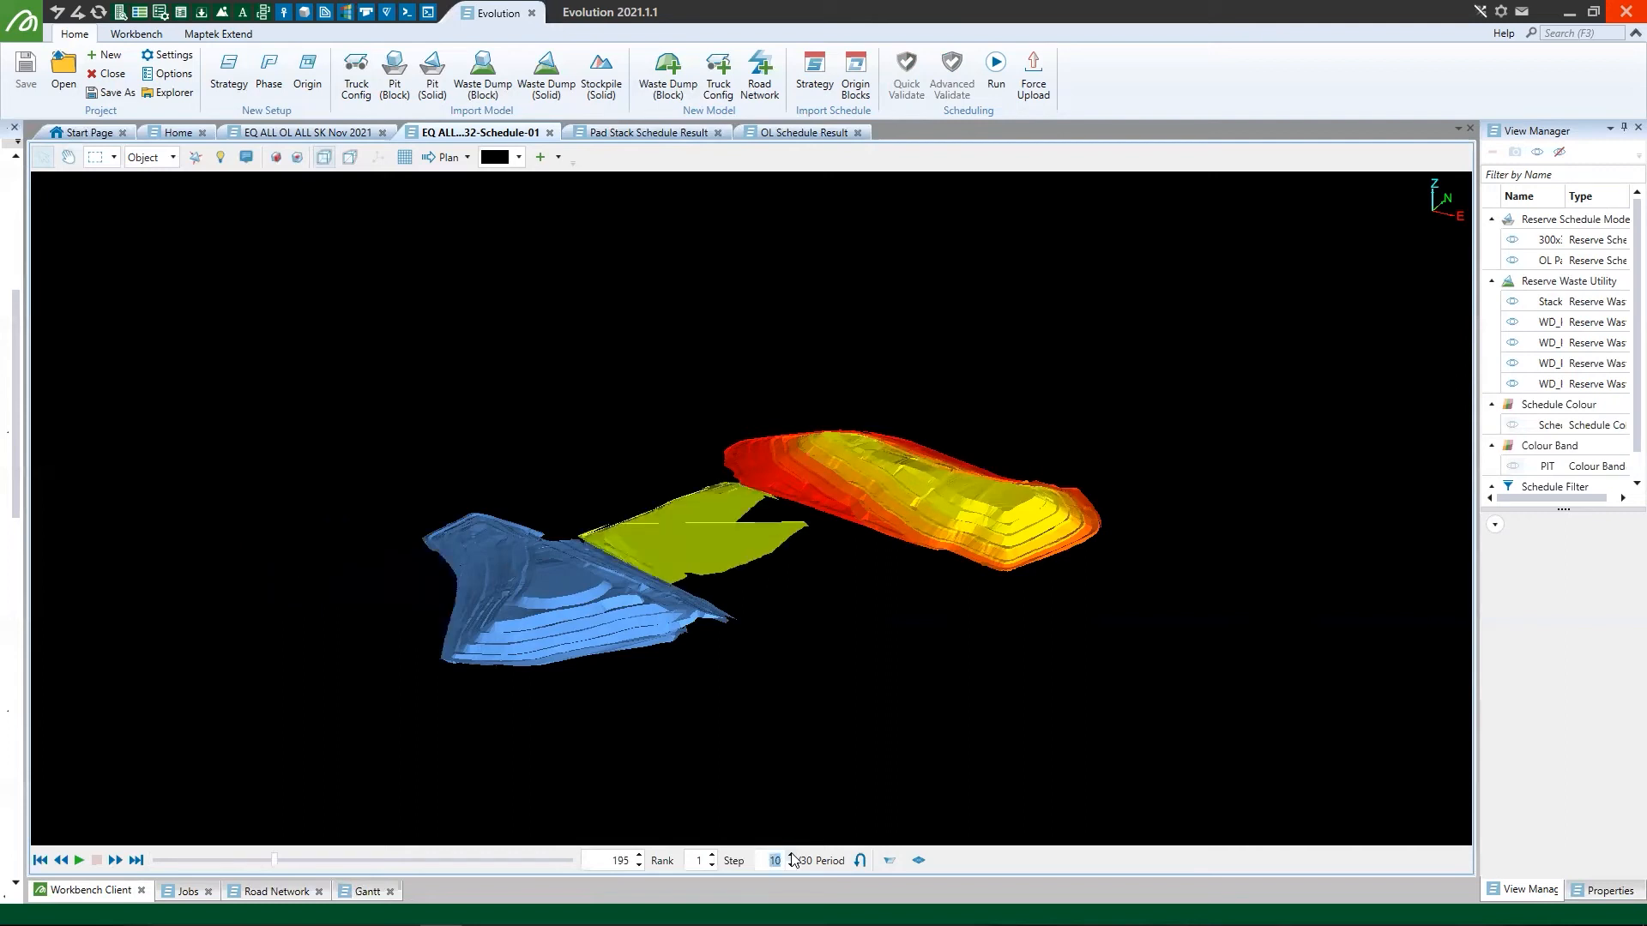
{"action": "left_click", "coordinate": [792, 855]}
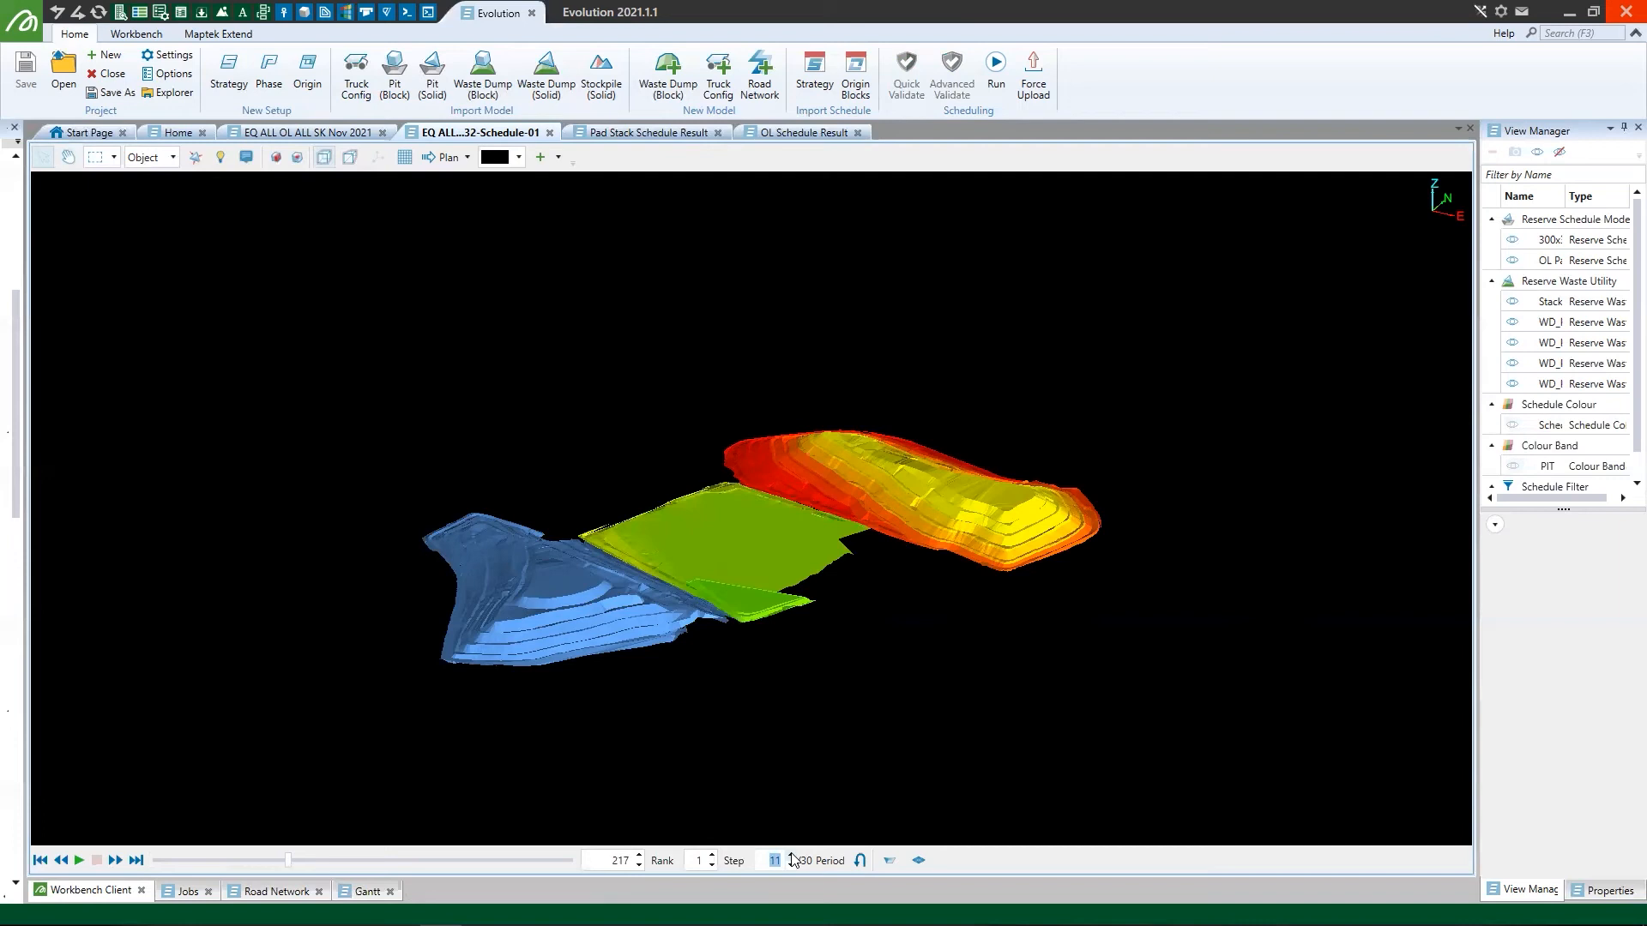
{"action": "left_click", "coordinate": [793, 856]}
{"action": "left_click", "coordinate": [793, 857]}
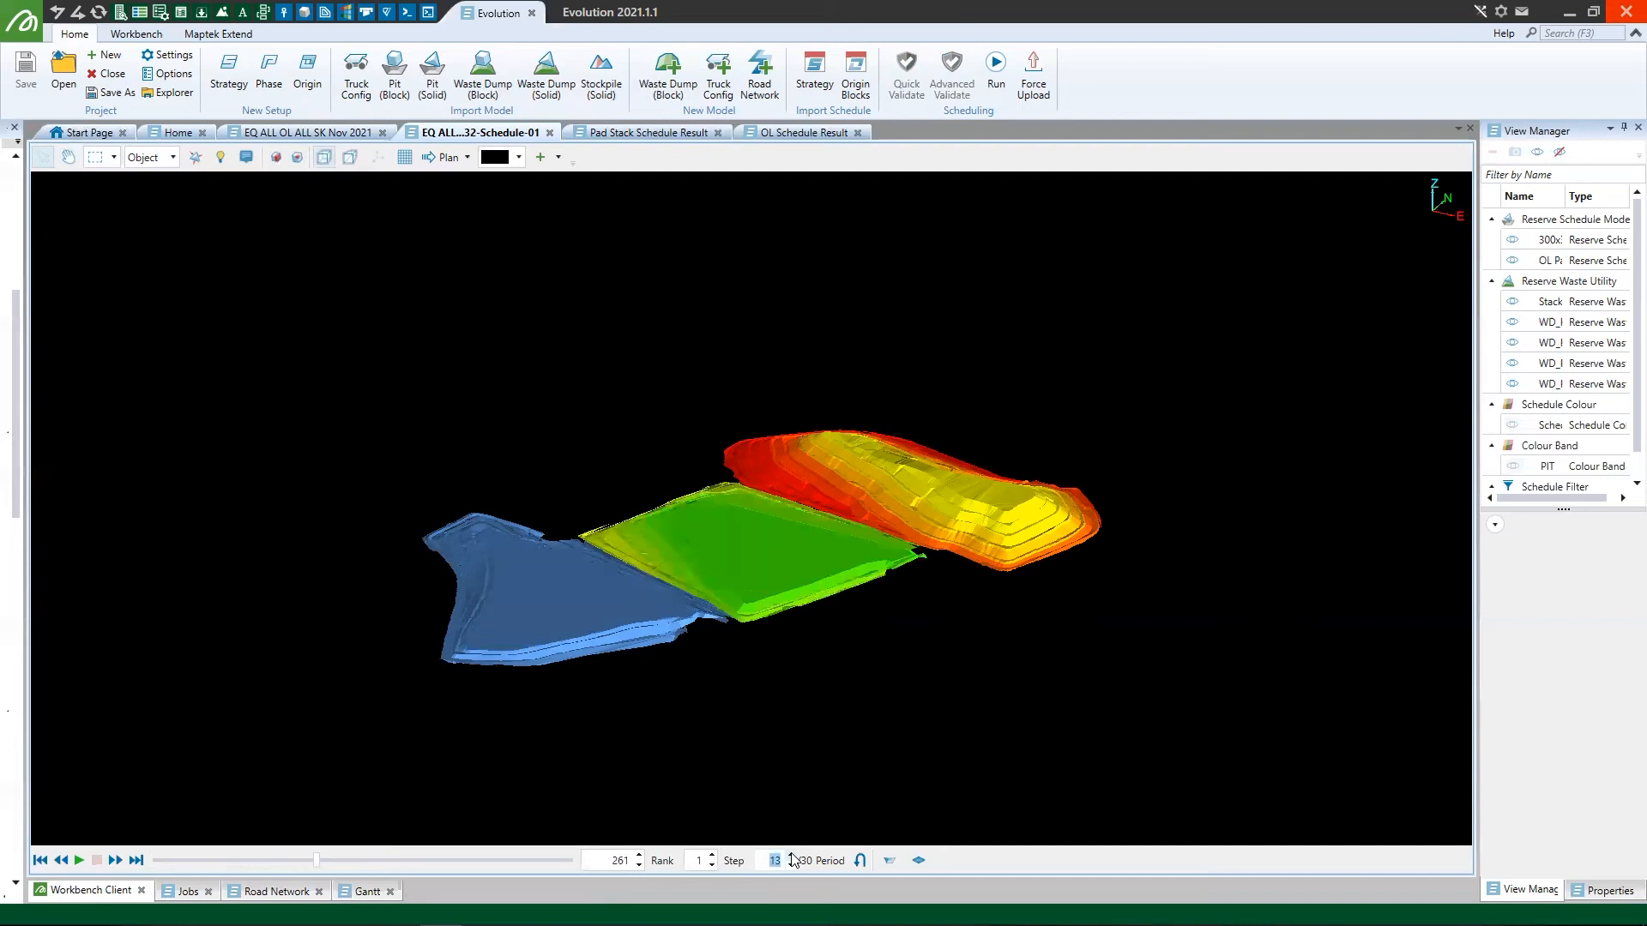
{"action": "left_click", "coordinate": [794, 857]}
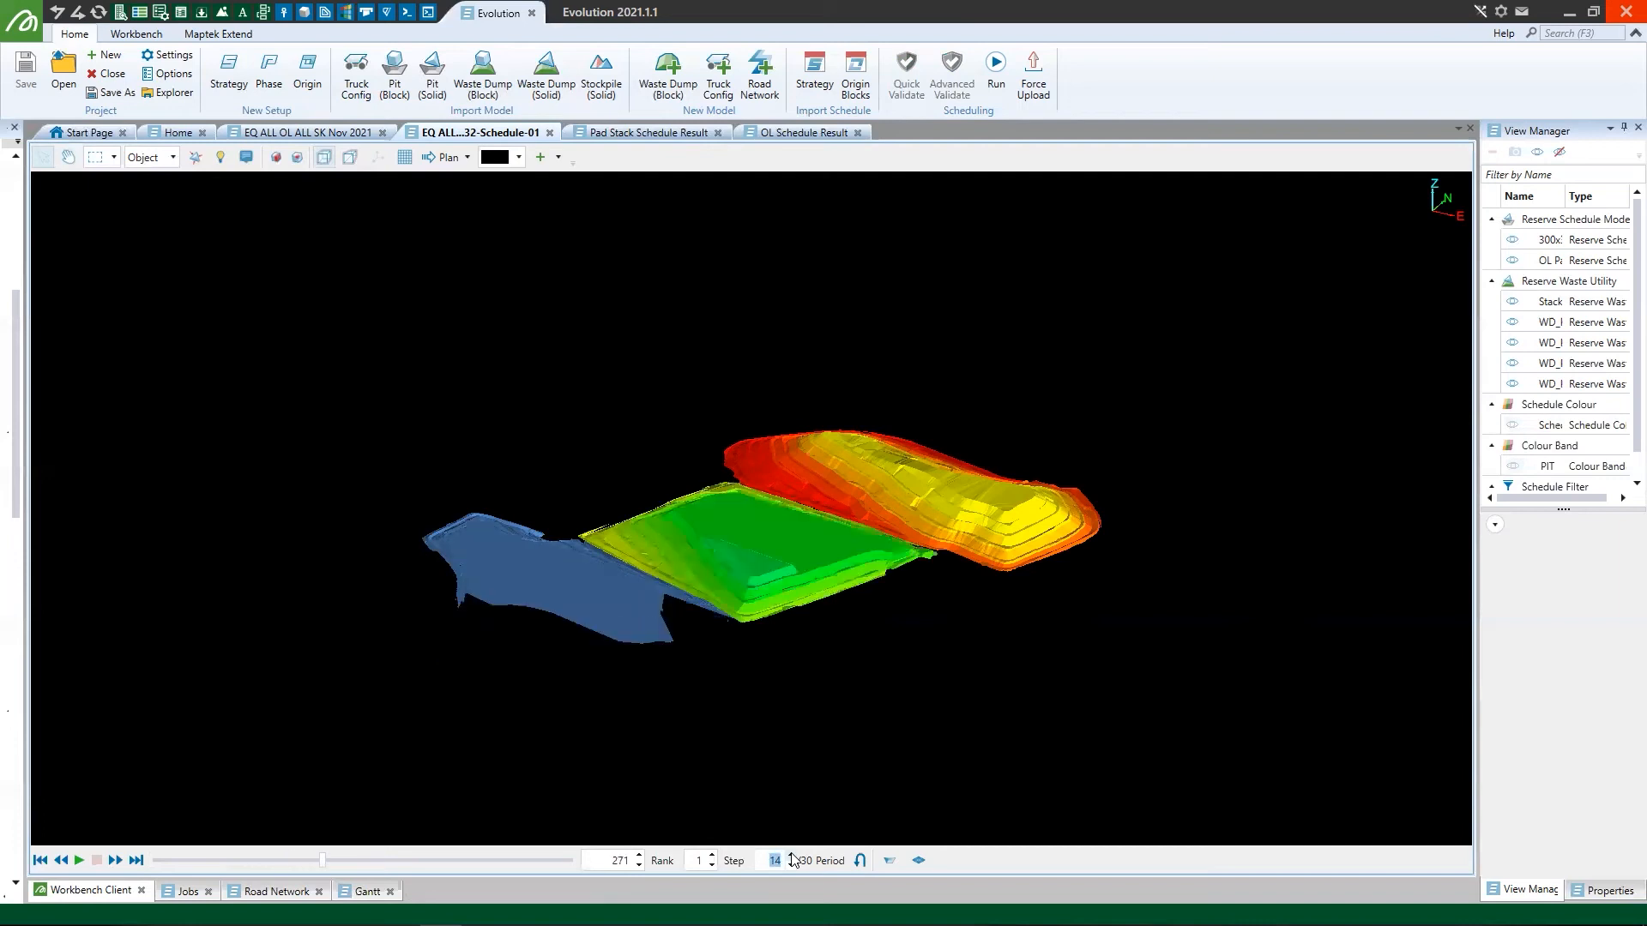
{"action": "left_click", "coordinate": [794, 860]}
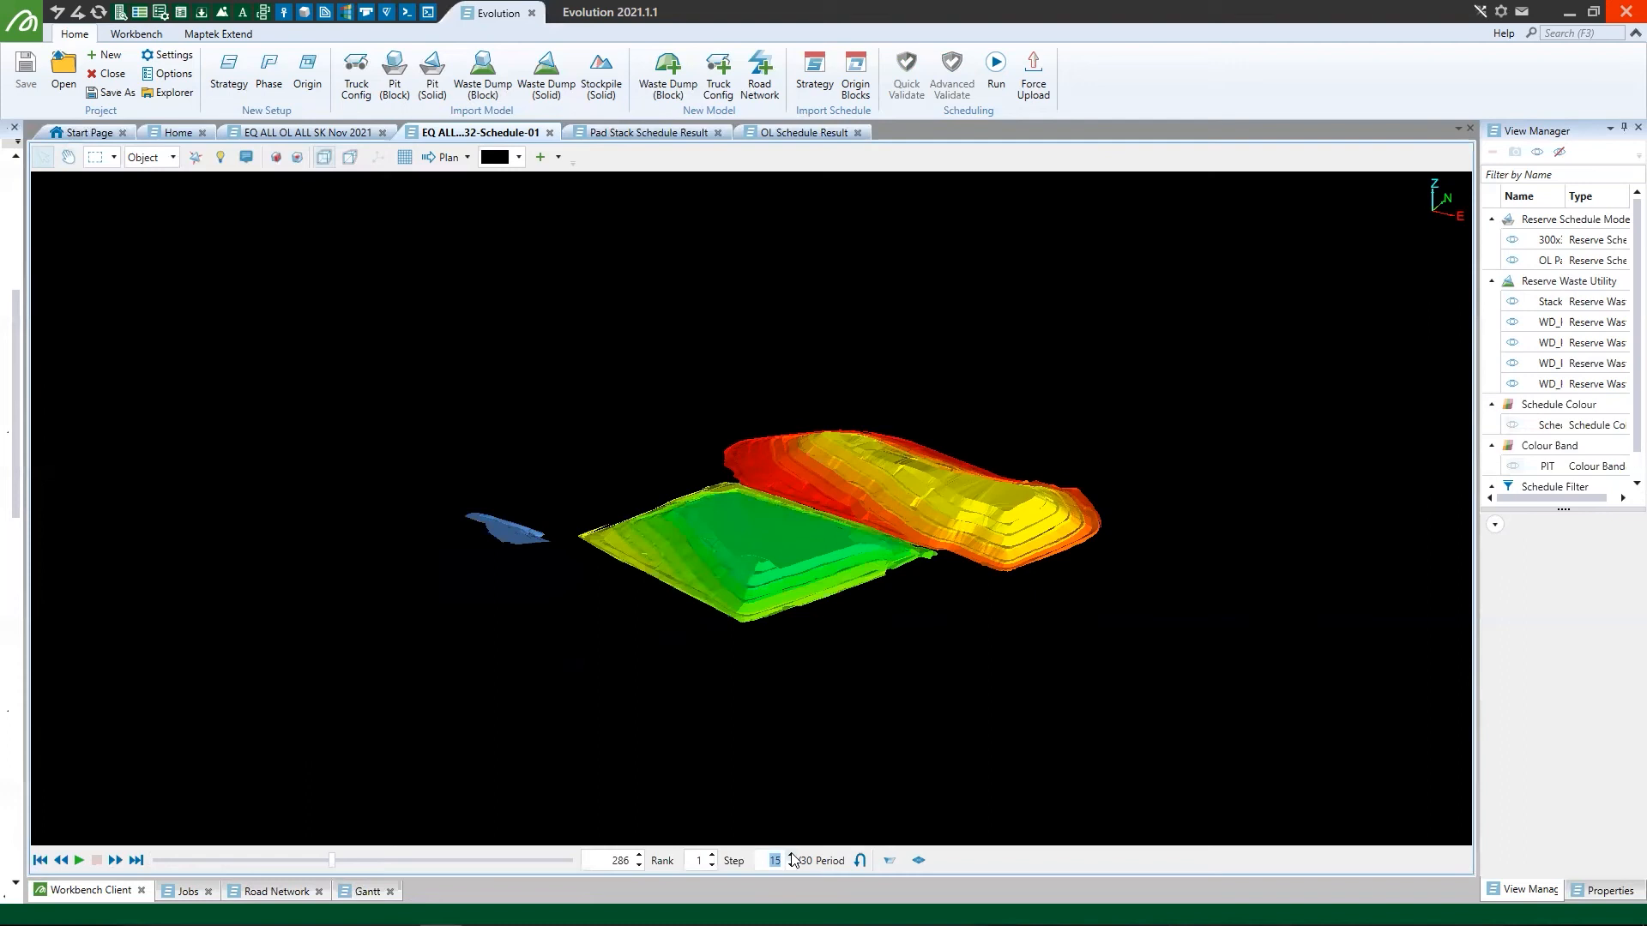
{"action": "left_click", "coordinate": [792, 861]}
Continue stepping the Period spinner from 17 up to 30, adding the blue and violet pads
{"action": "left_click", "coordinate": [793, 860]}
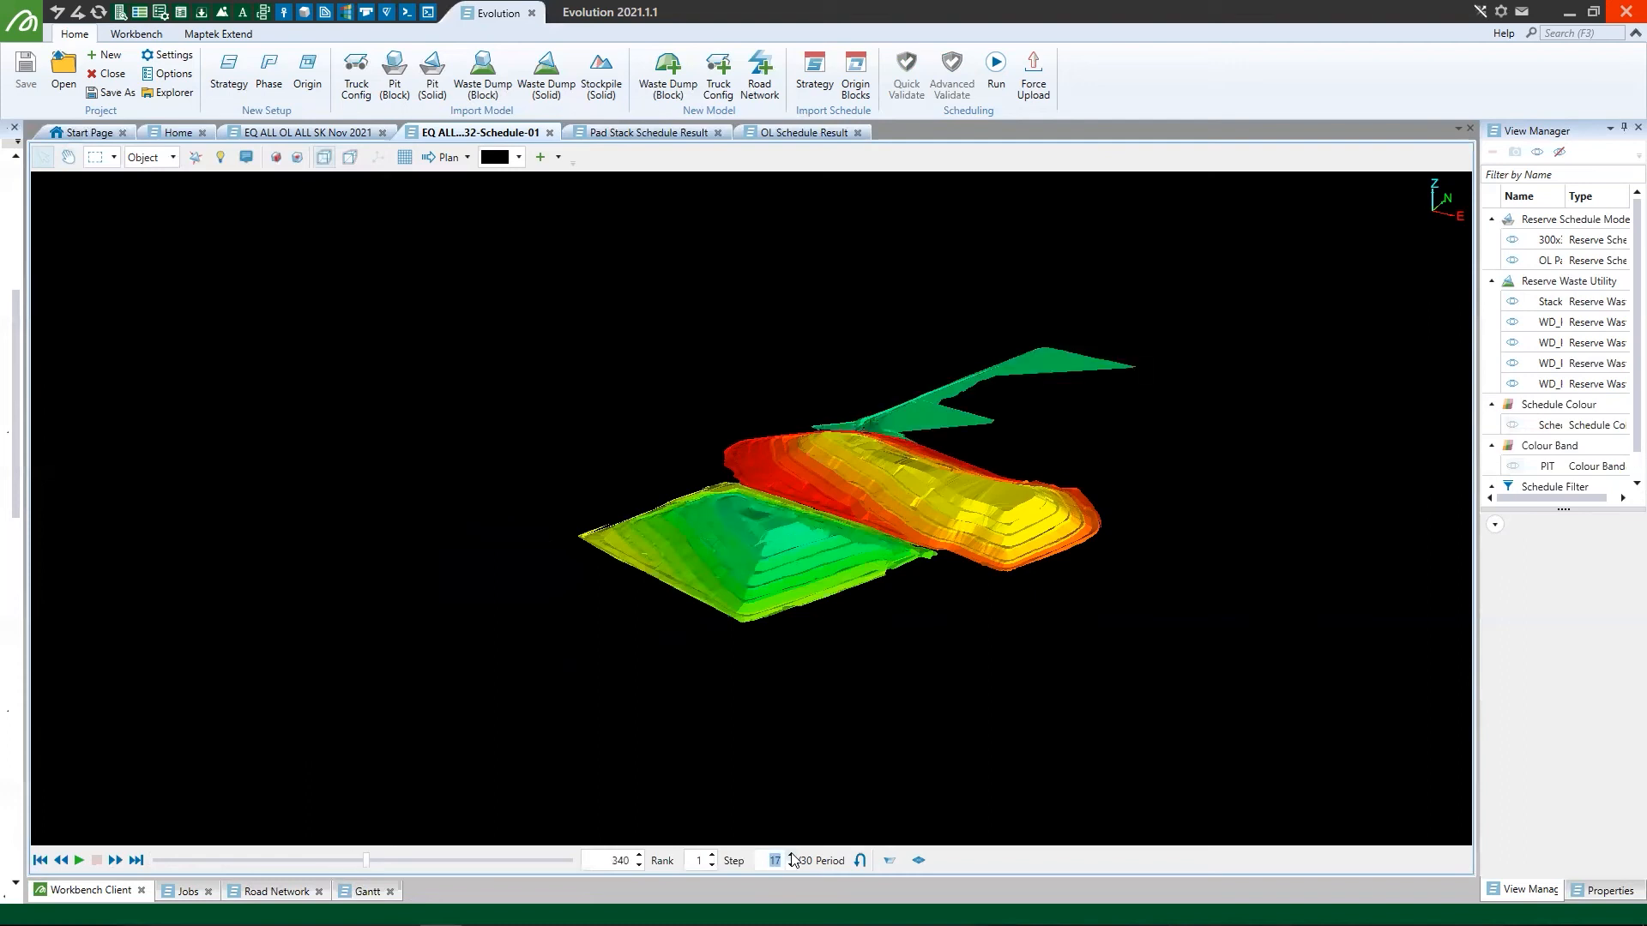
{"action": "left_click", "coordinate": [792, 860]}
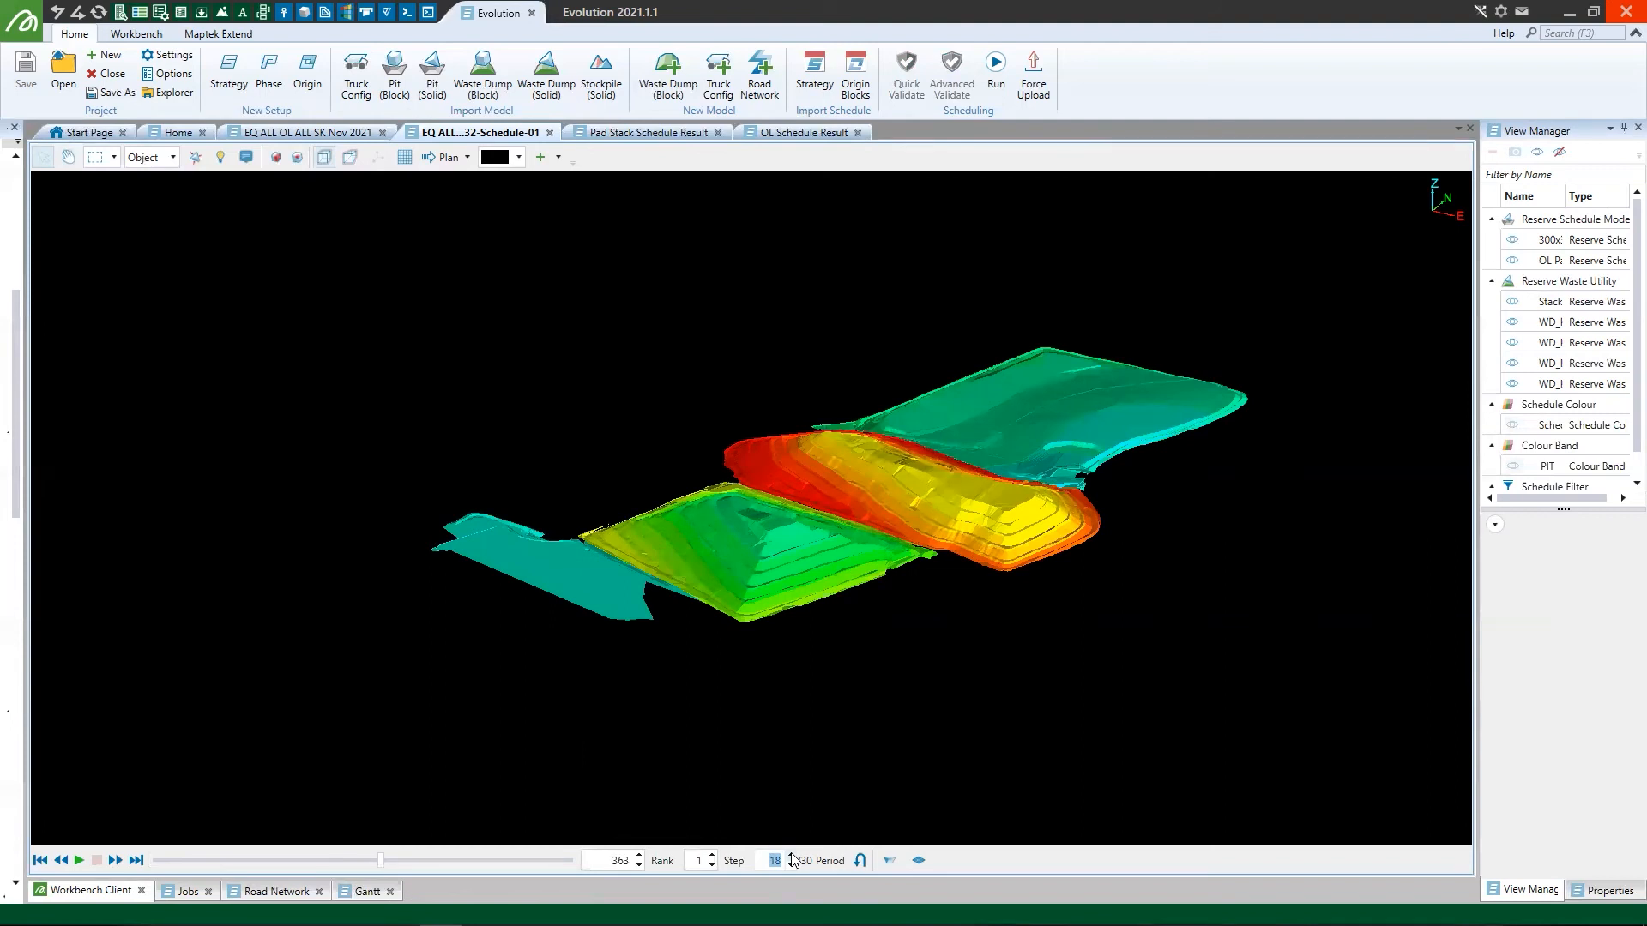
{"action": "left_click", "coordinate": [793, 859]}
{"action": "left_click", "coordinate": [793, 859]}
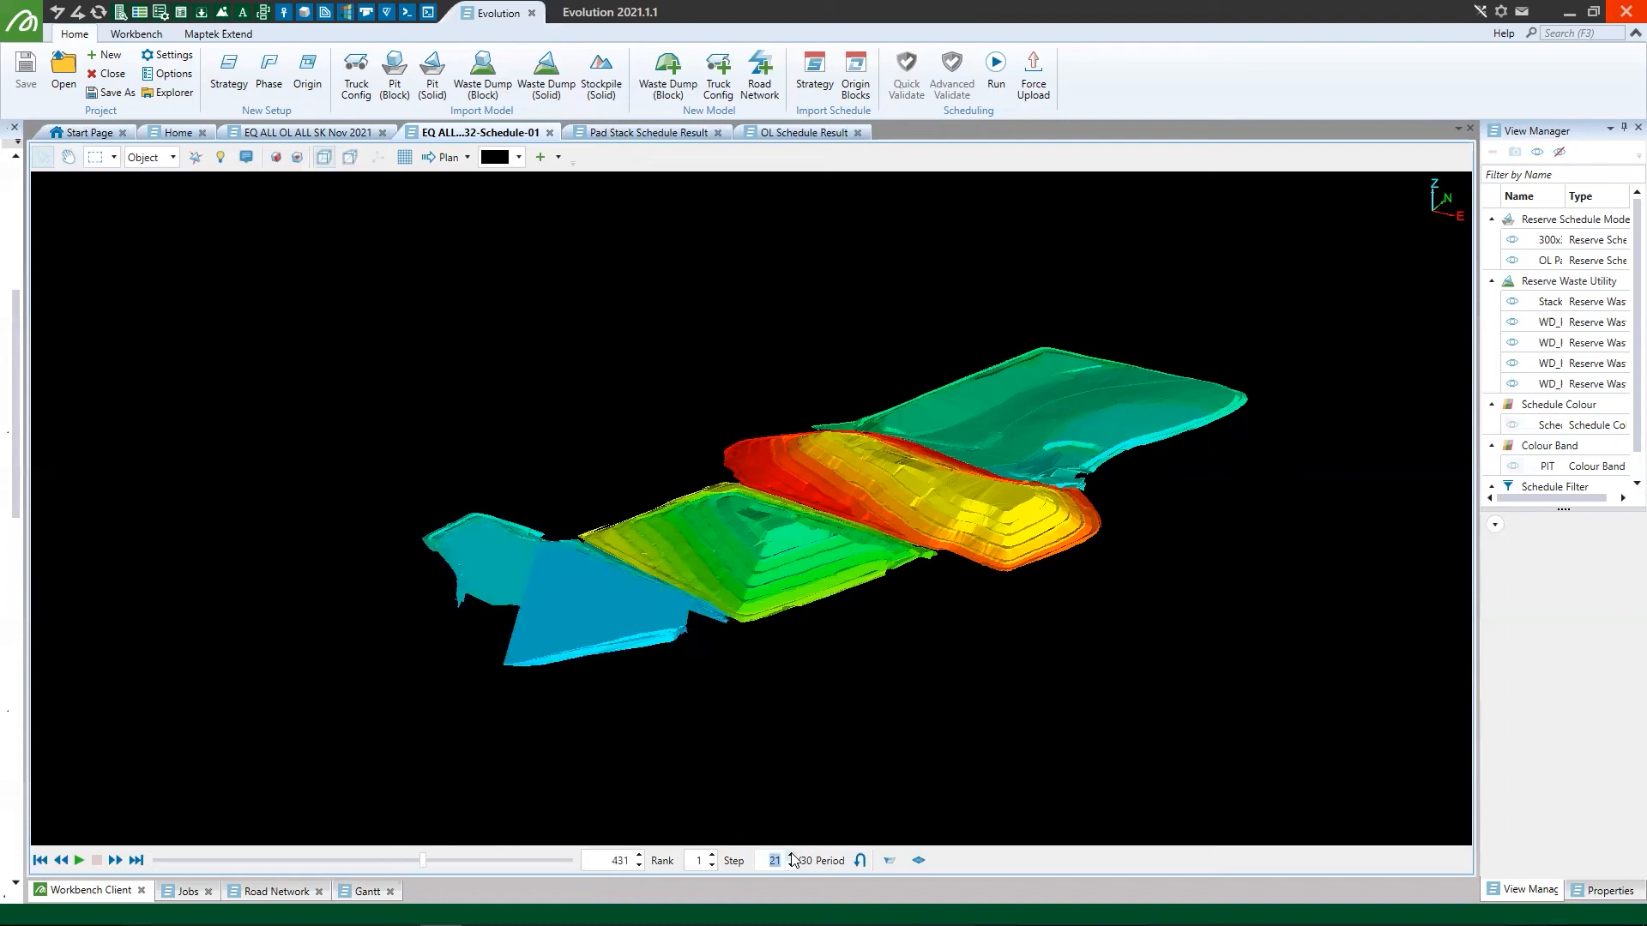
{"action": "left_click", "coordinate": [793, 861]}
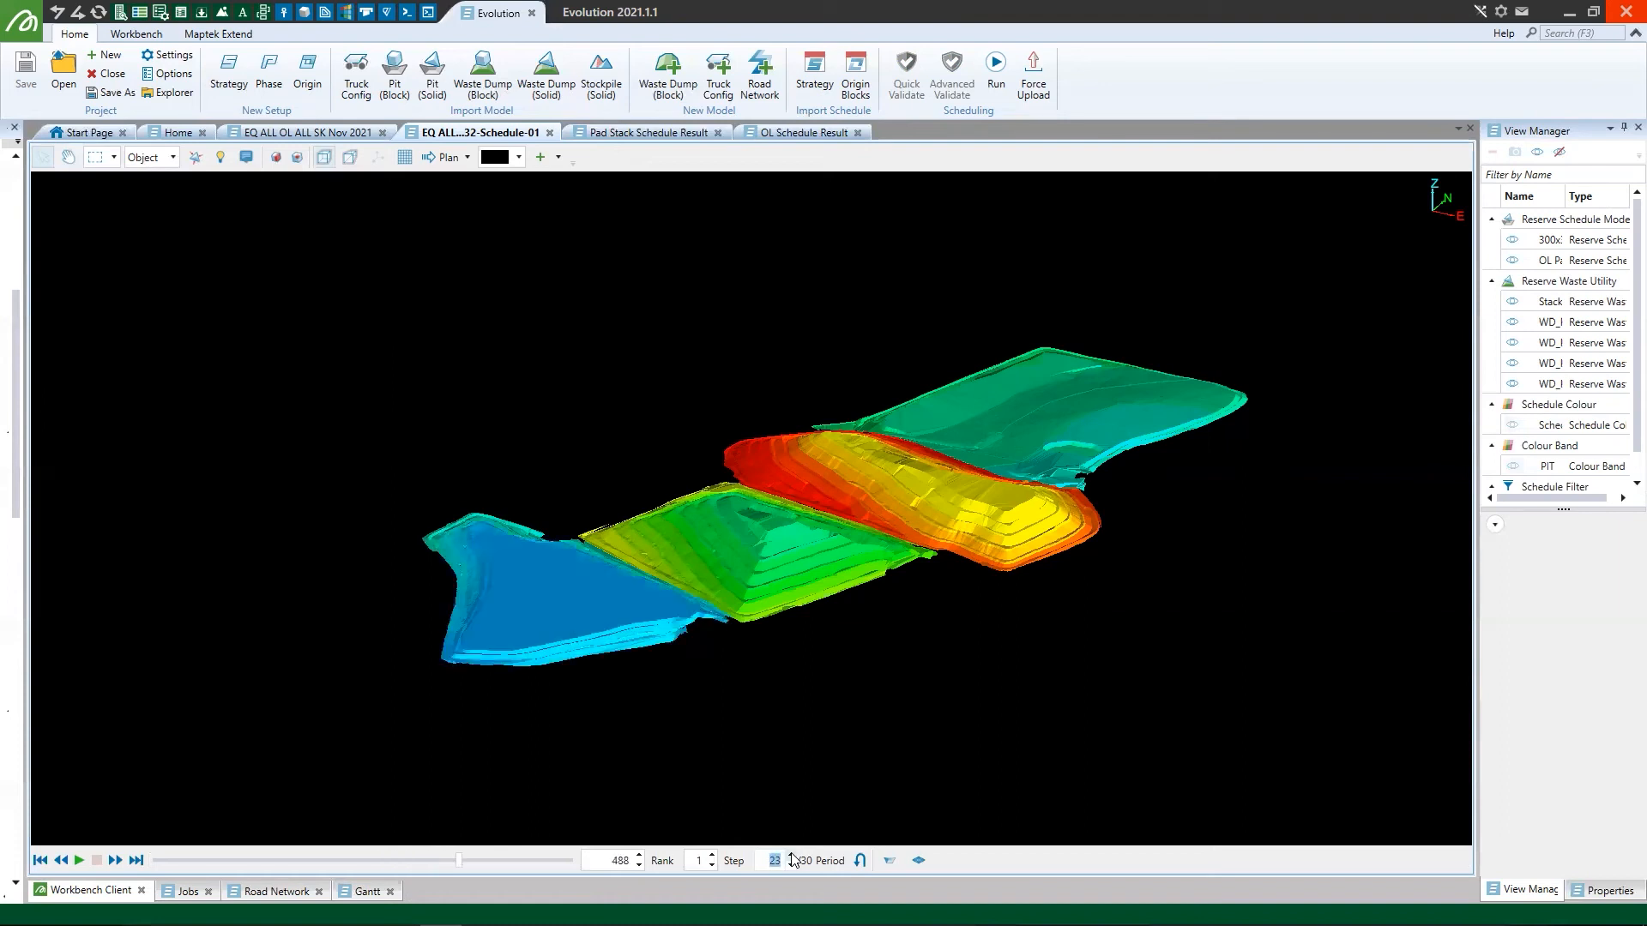
{"action": "left_click", "coordinate": [793, 860]}
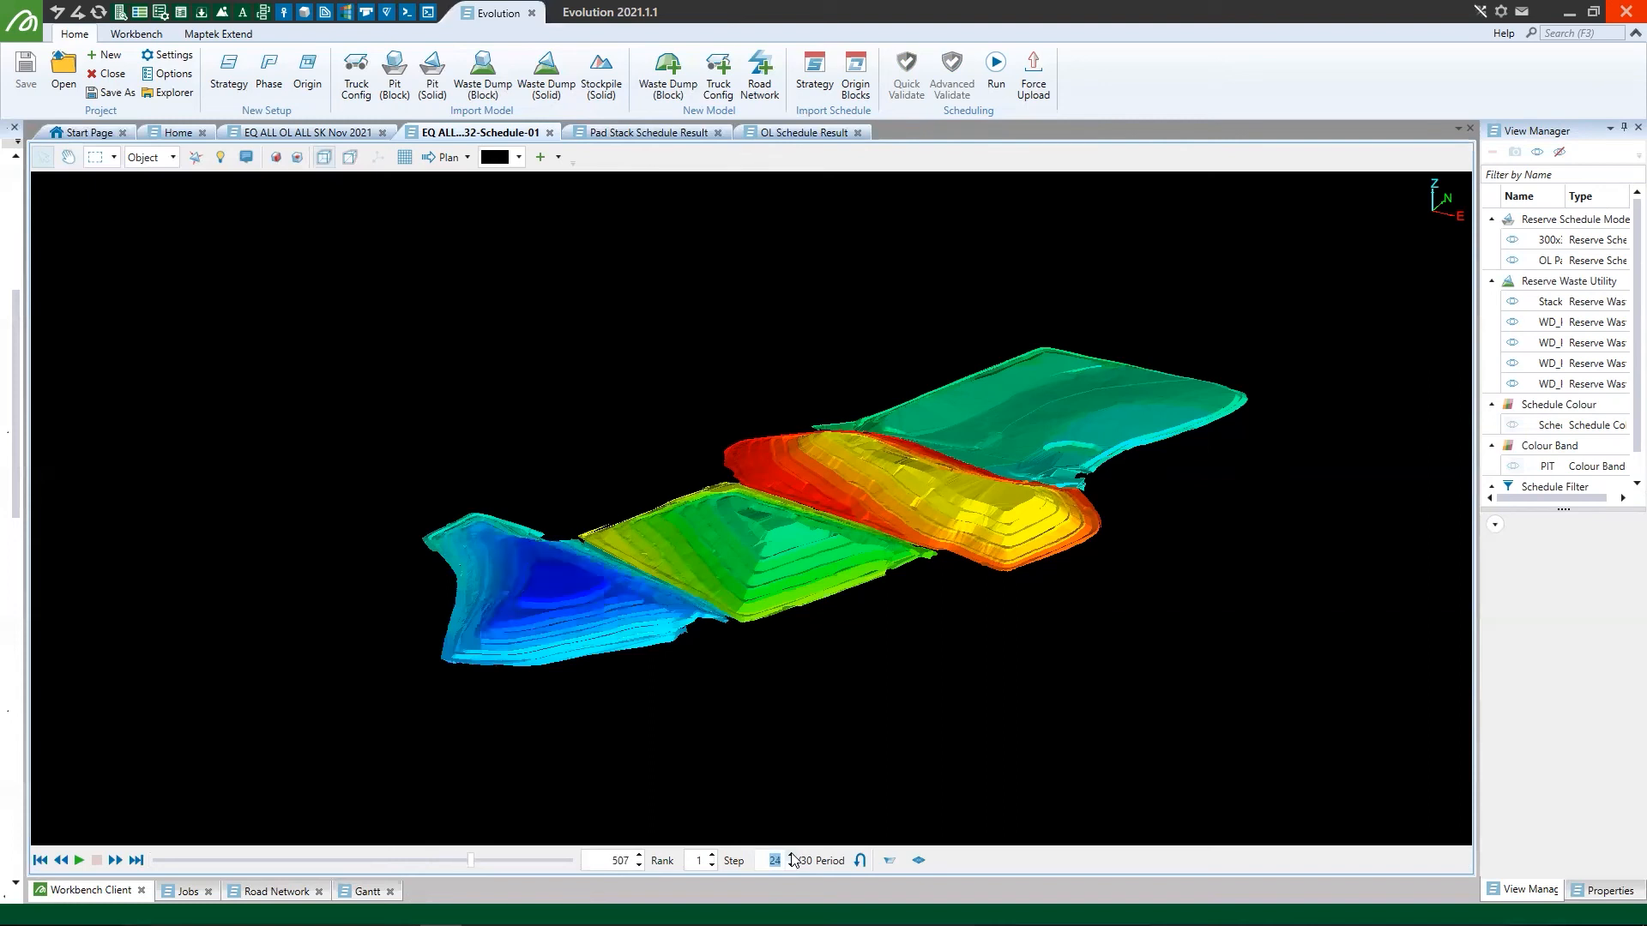
{"action": "left_click", "coordinate": [794, 859]}
{"action": "left_click", "coordinate": [794, 860]}
{"action": "left_click", "coordinate": [795, 860]}
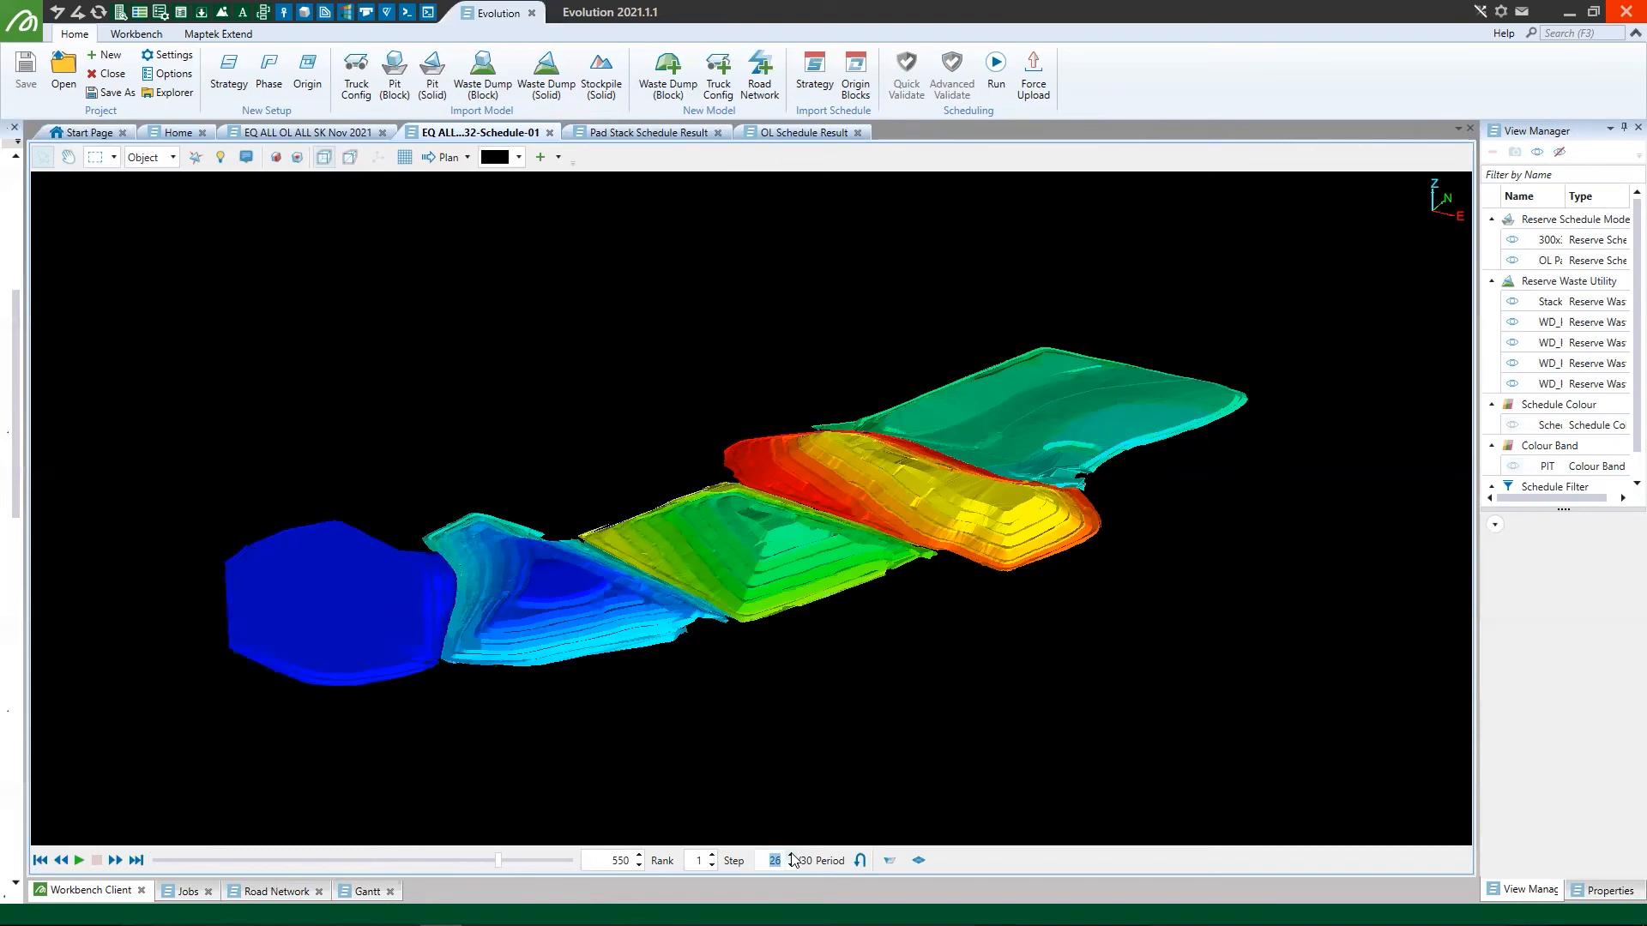
{"action": "left_click", "coordinate": [795, 860]}
{"action": "left_click", "coordinate": [793, 859]}
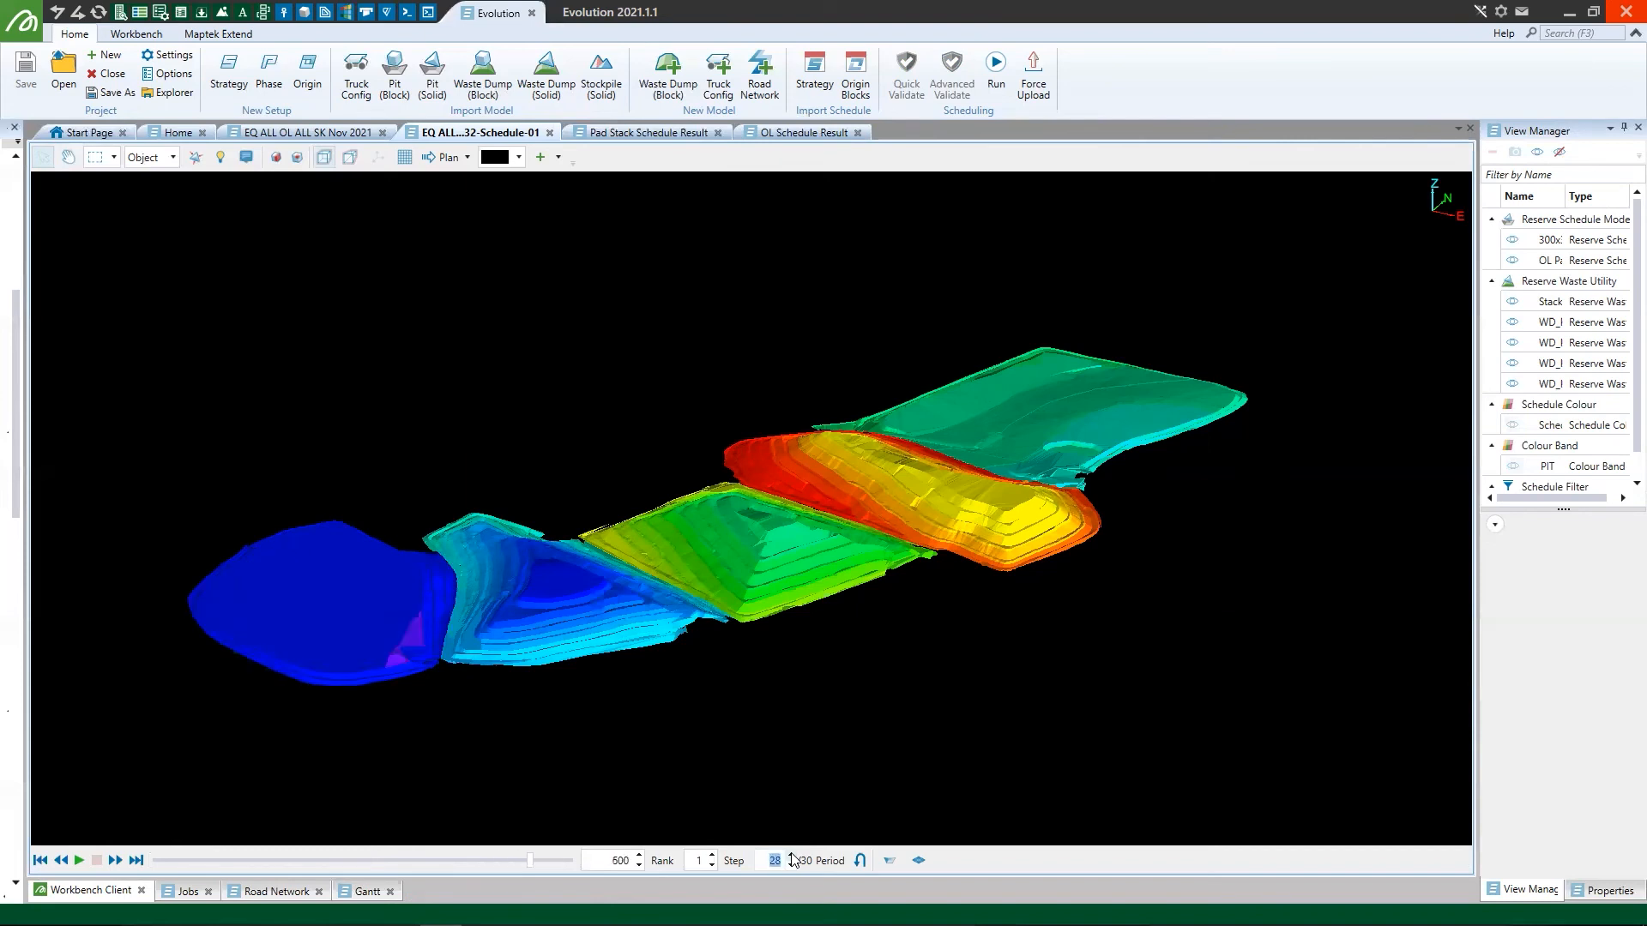
{"action": "left_click", "coordinate": [793, 860]}
{"action": "left_click", "coordinate": [793, 857]}
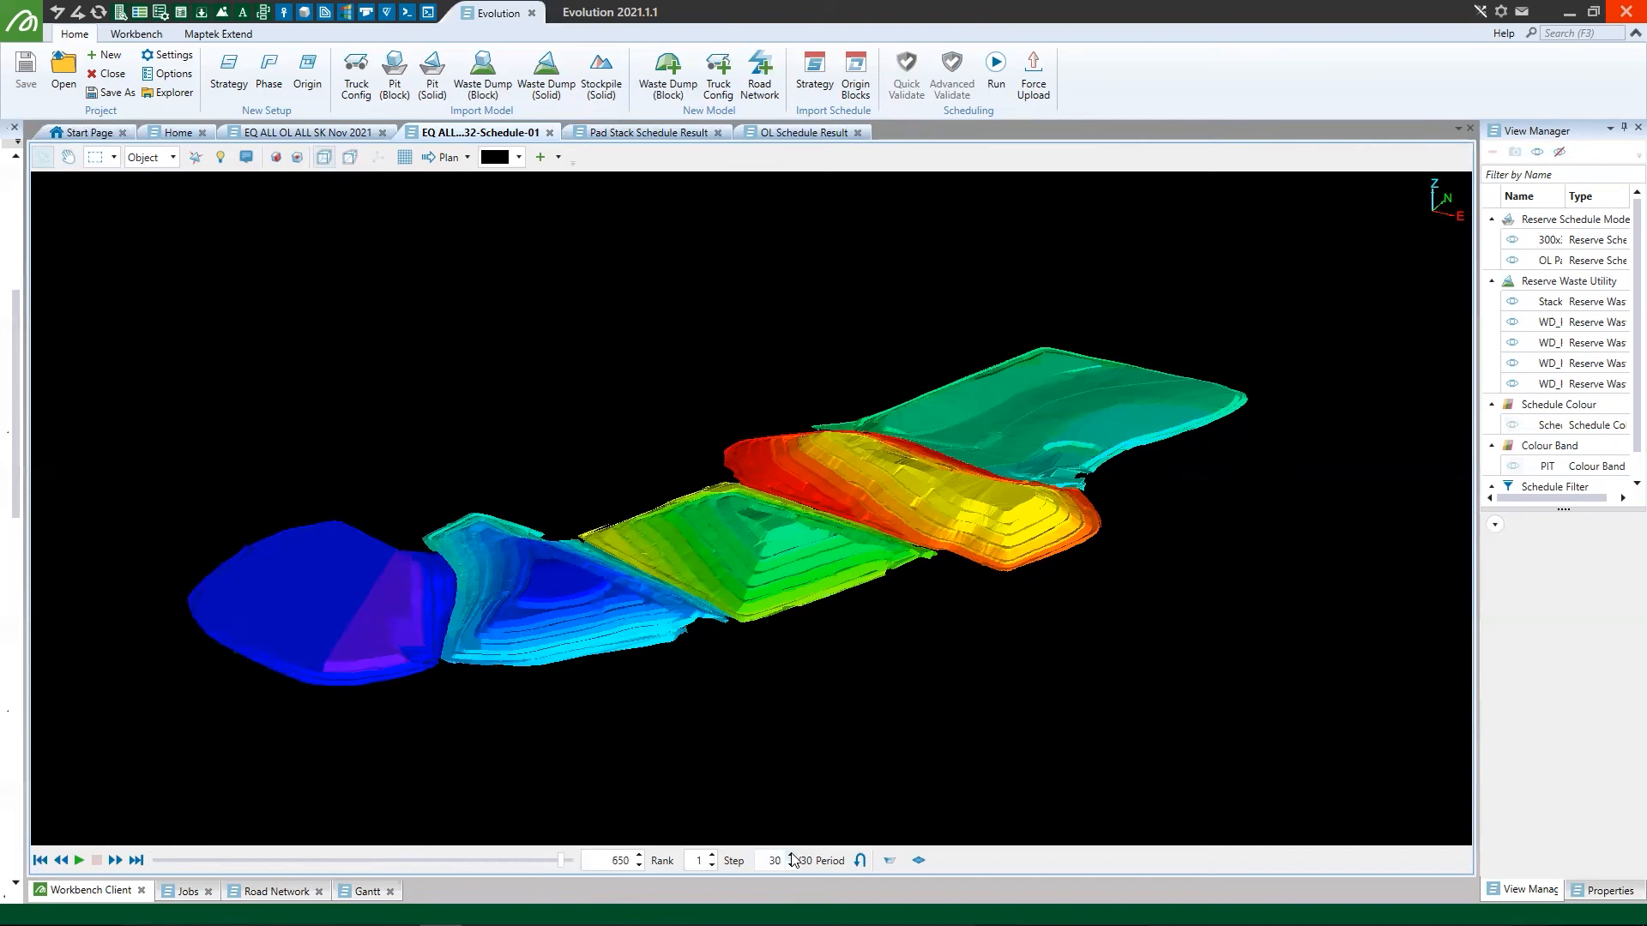